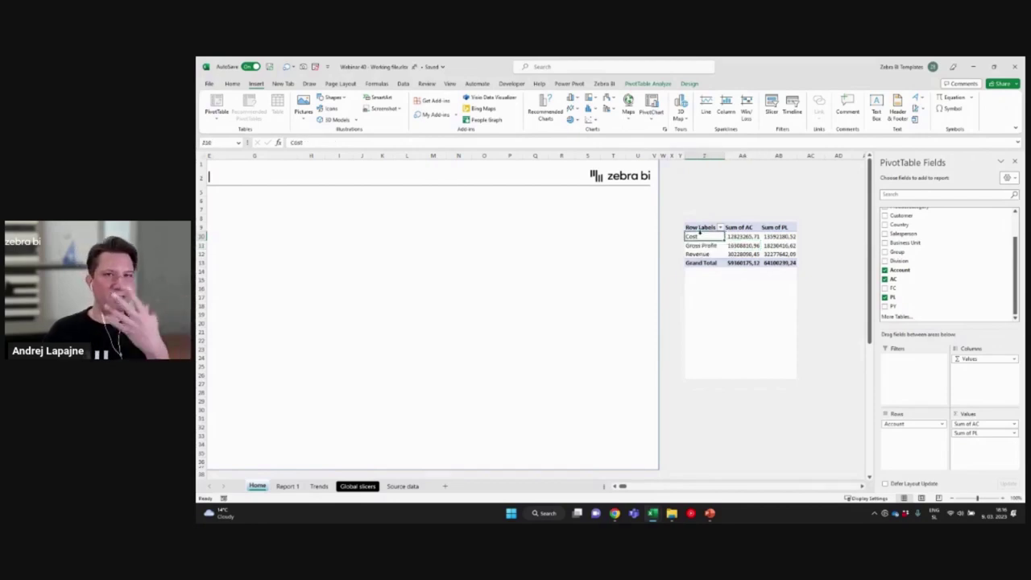
- Select the Gross Profit actual value, check the recently used add-ins, then bring up the Office Add-ins store
{"action": "left_click", "coordinate": [743, 245]}
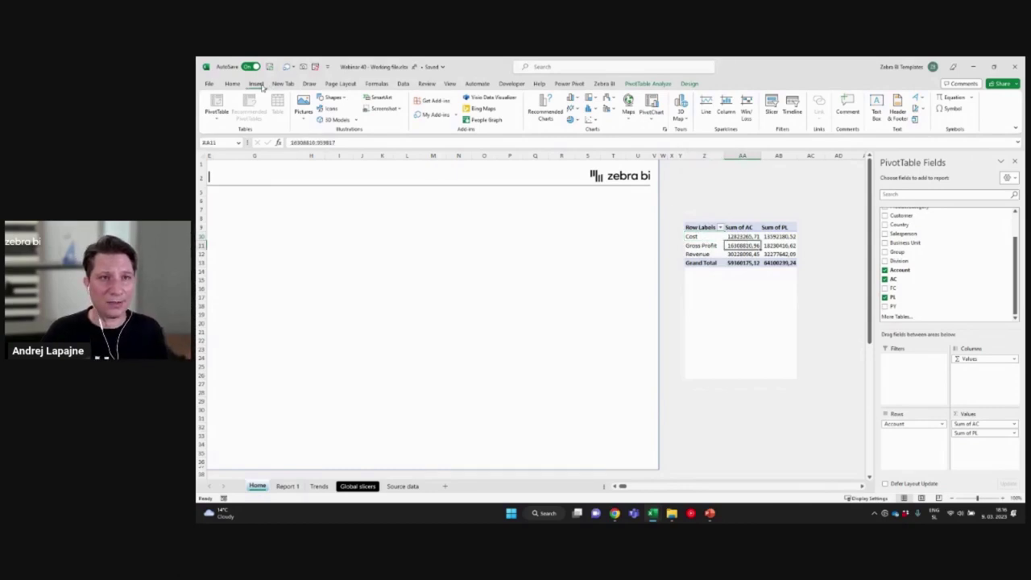
{"action": "left_click", "coordinate": [456, 114]}
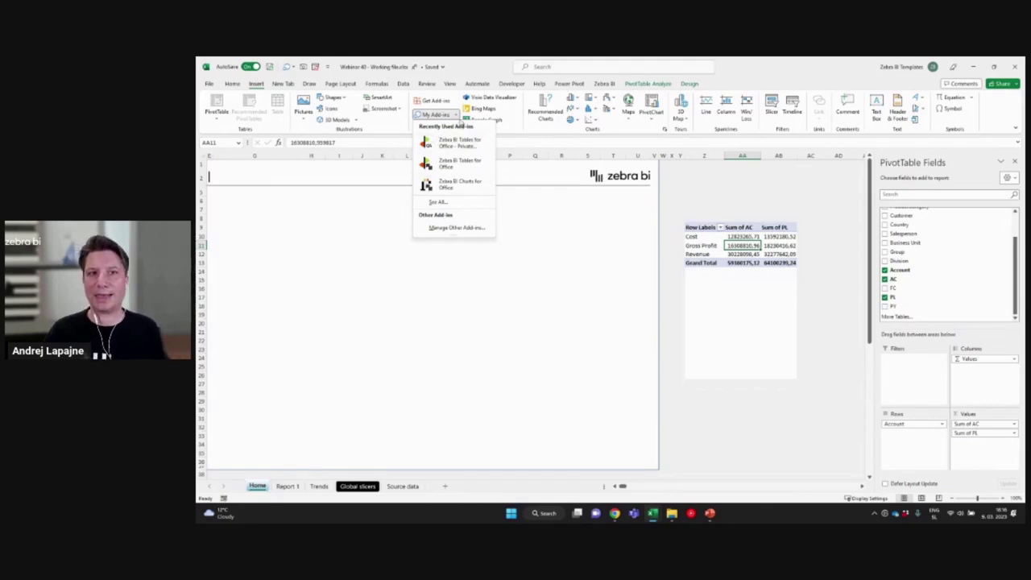
{"action": "left_click", "coordinate": [457, 116]}
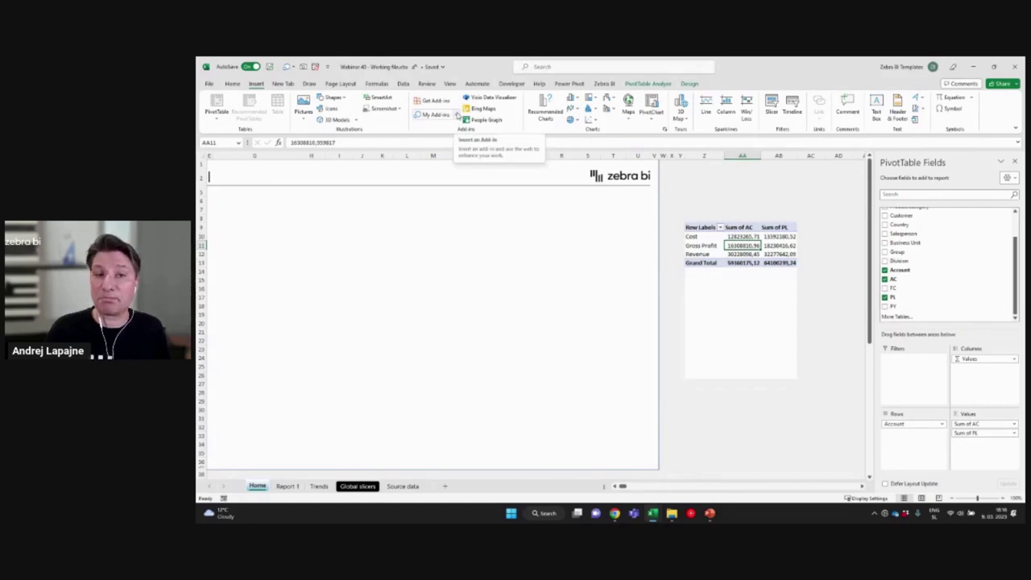
{"action": "left_click", "coordinate": [457, 115]}
{"action": "left_click", "coordinate": [456, 115]}
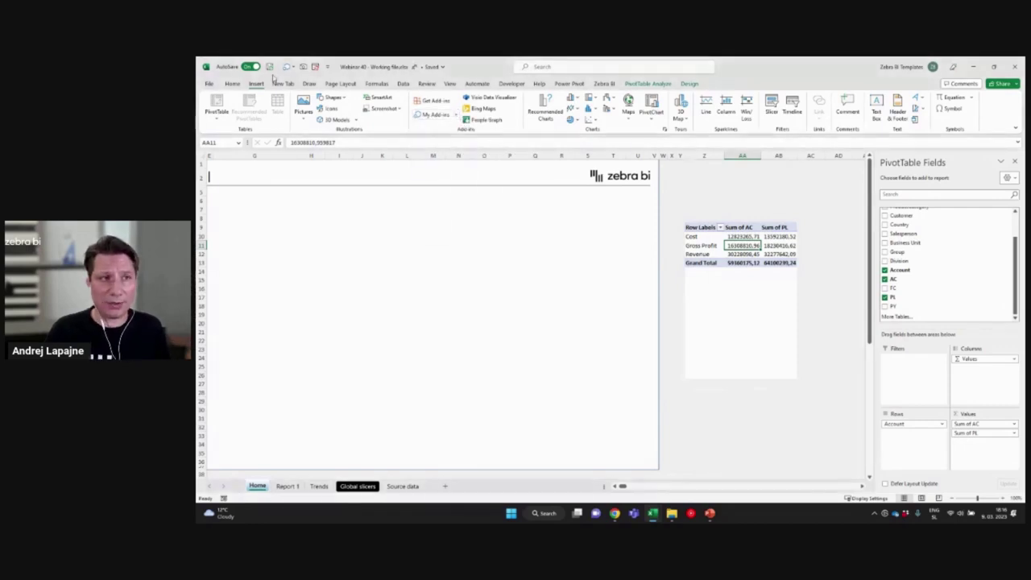
{"action": "left_click", "coordinate": [457, 116]}
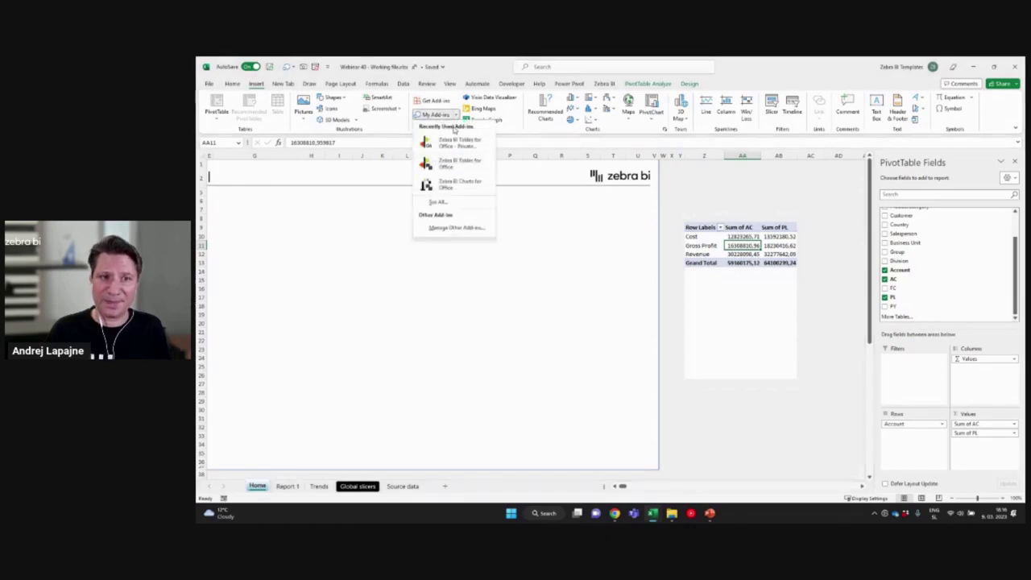
{"action": "left_click", "coordinate": [437, 103]}
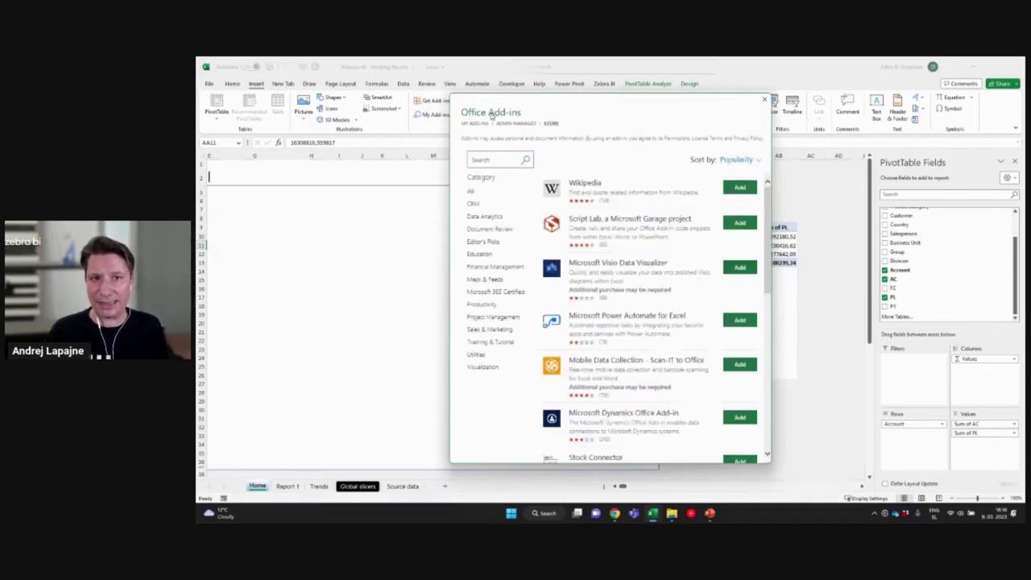
- Search the add-ins store for 'zebr'
{"action": "left_click_drag", "start_coordinate": [485, 113], "coordinate": [508, 104]}
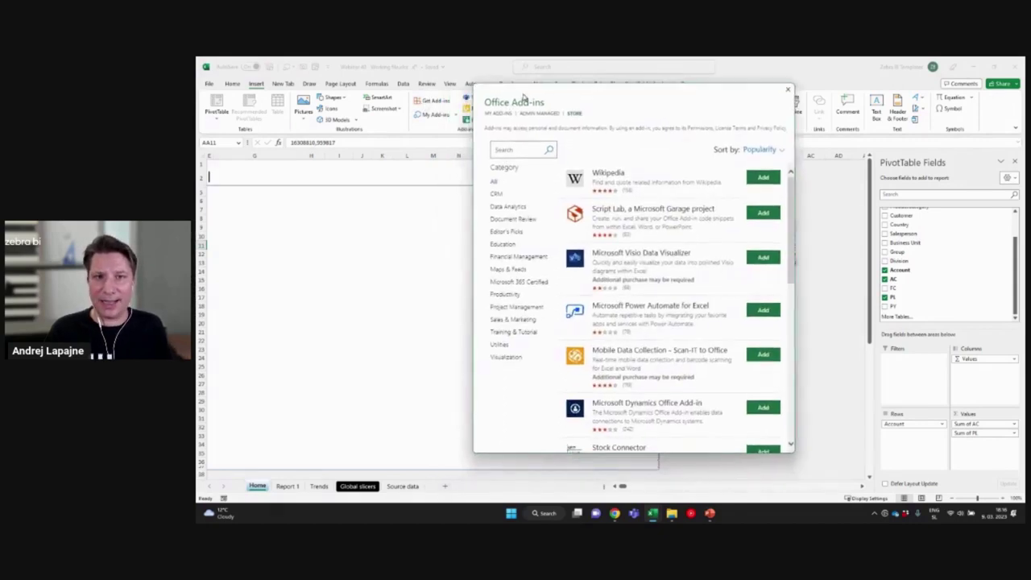
{"action": "left_click", "coordinate": [510, 150]}
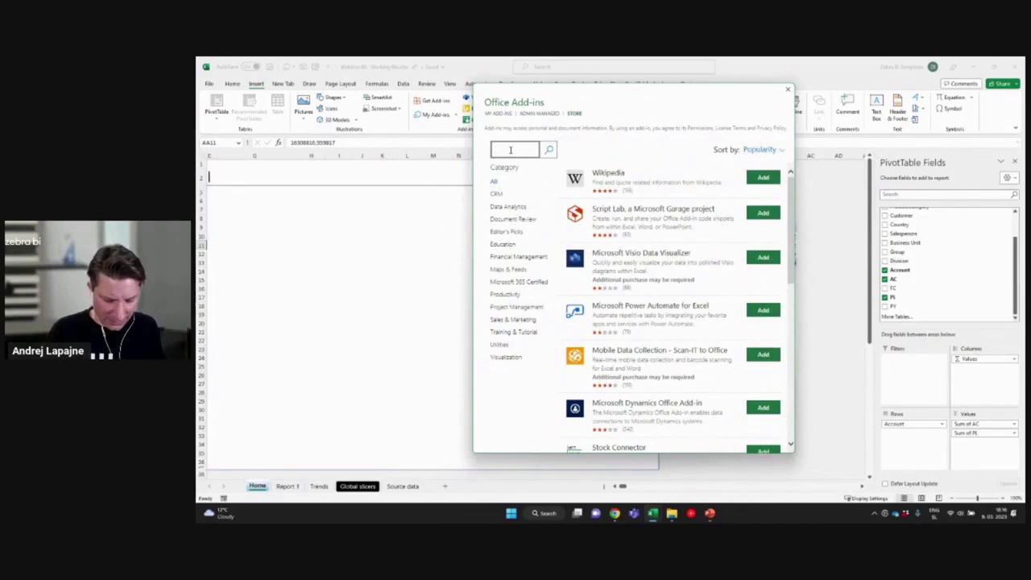
{"action": "type", "text": "z"}
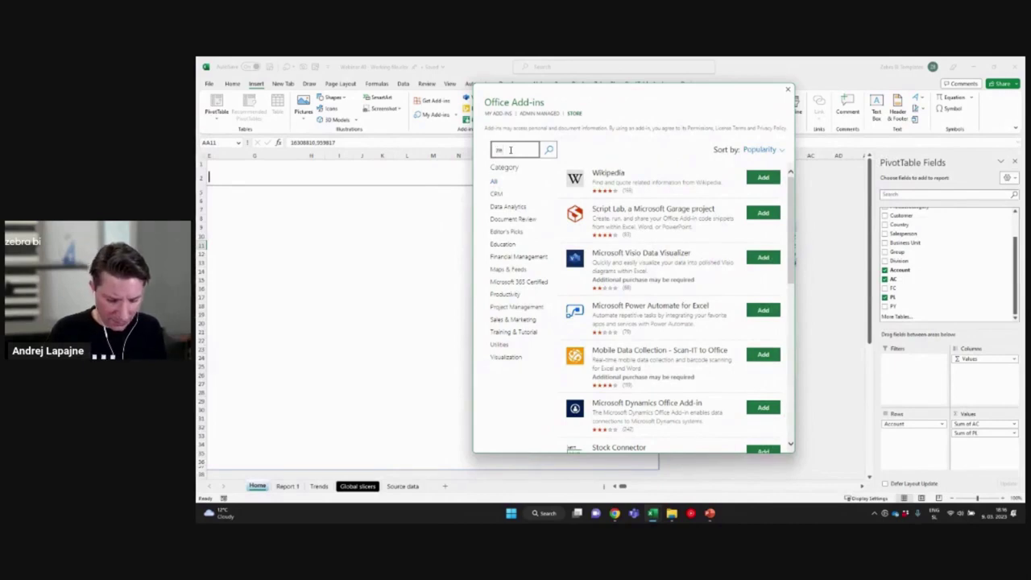
{"action": "type", "text": "ebra"}
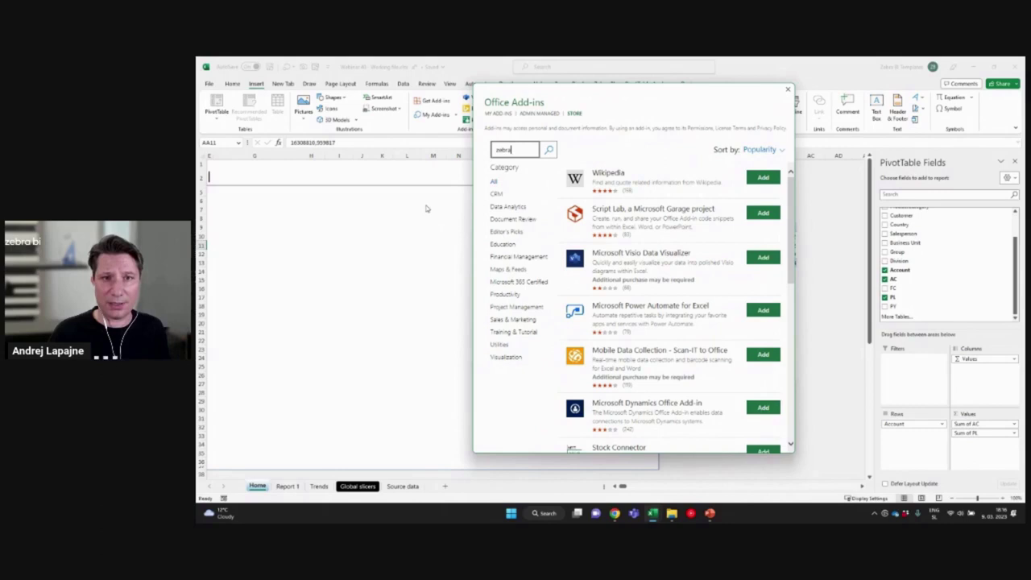
{"action": "left_click", "coordinate": [549, 146]}
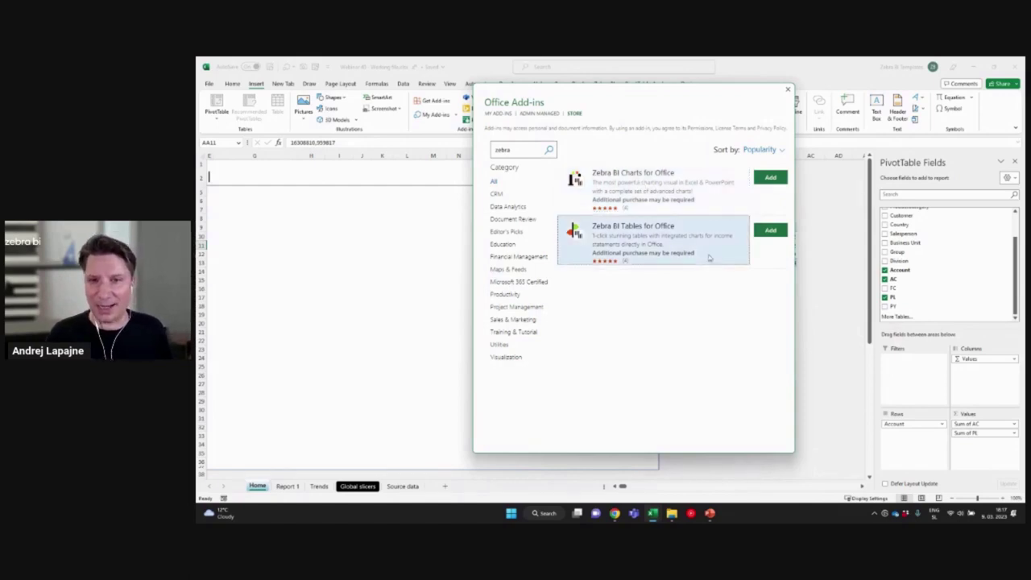
- Add Zebra BI Tables for Office and accept its license terms
{"action": "left_click", "coordinate": [637, 233]}
{"action": "left_click", "coordinate": [504, 200]}
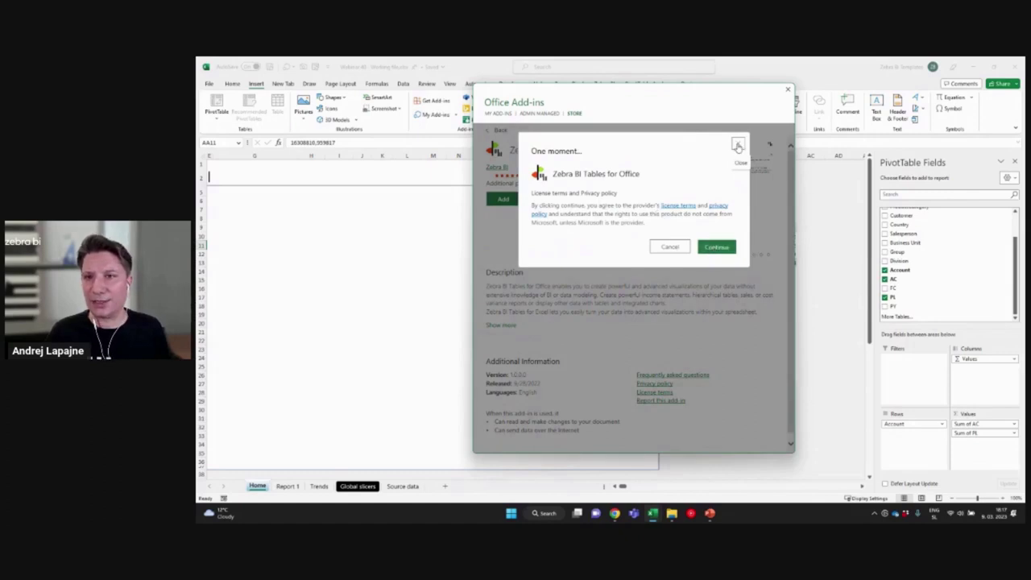
{"action": "left_click", "coordinate": [718, 246]}
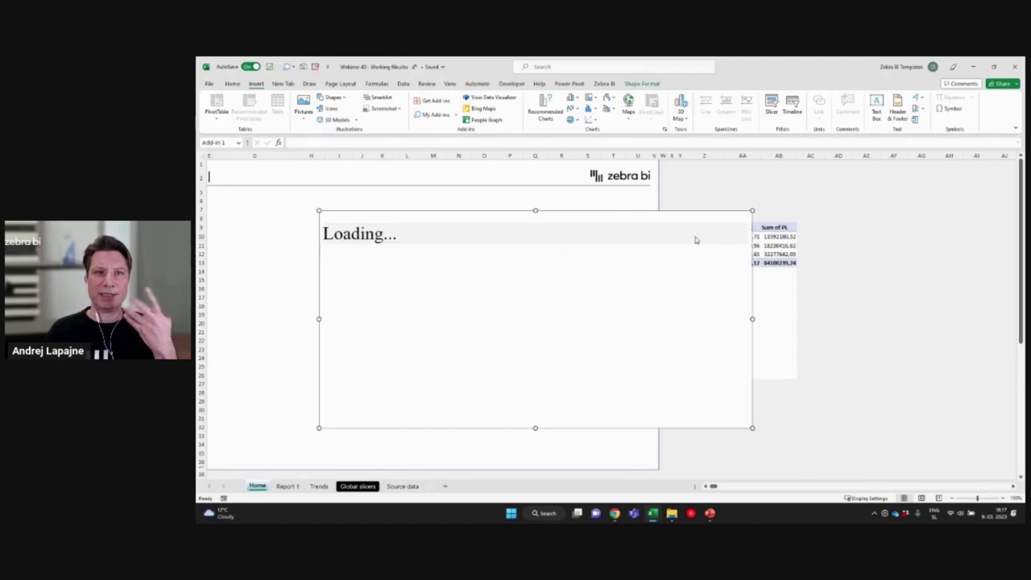
- Move the Zebra BI frame left, choose the free license, and shrink the table smaller
{"action": "left_click_drag", "start_coordinate": [523, 210], "coordinate": [468, 218]}
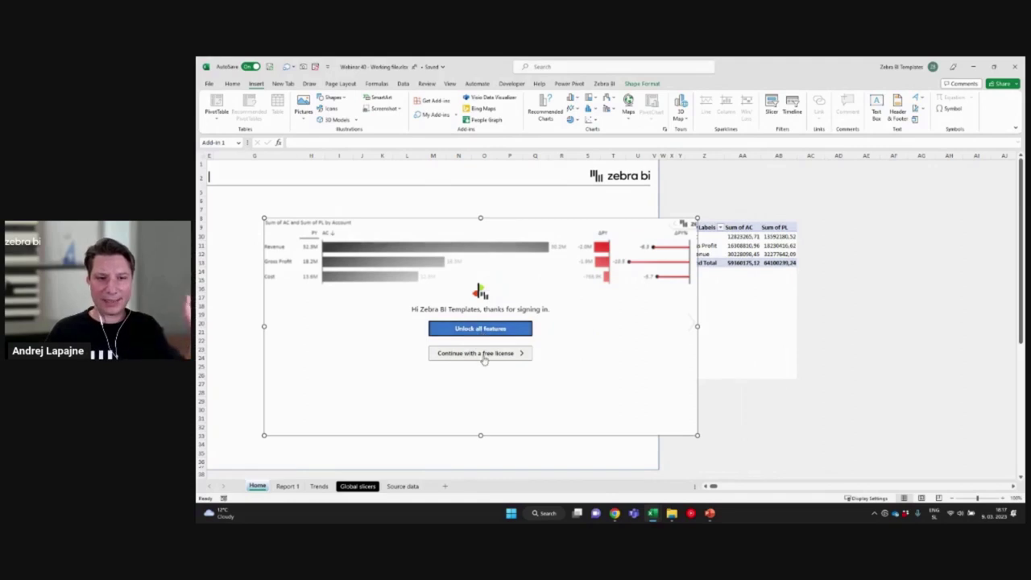
{"action": "left_click", "coordinate": [484, 355]}
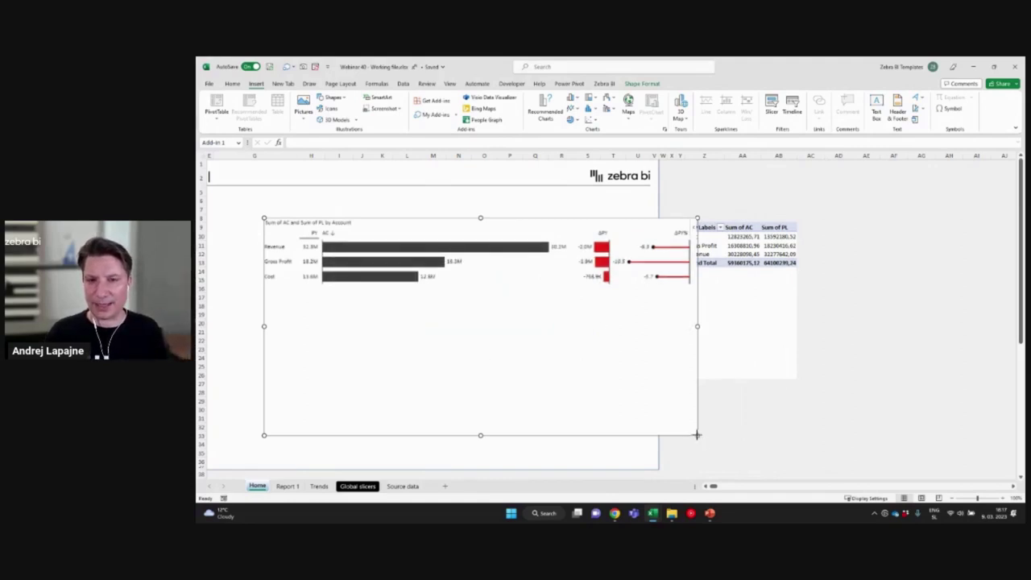
{"action": "left_click_drag", "start_coordinate": [697, 435], "coordinate": [491, 297]}
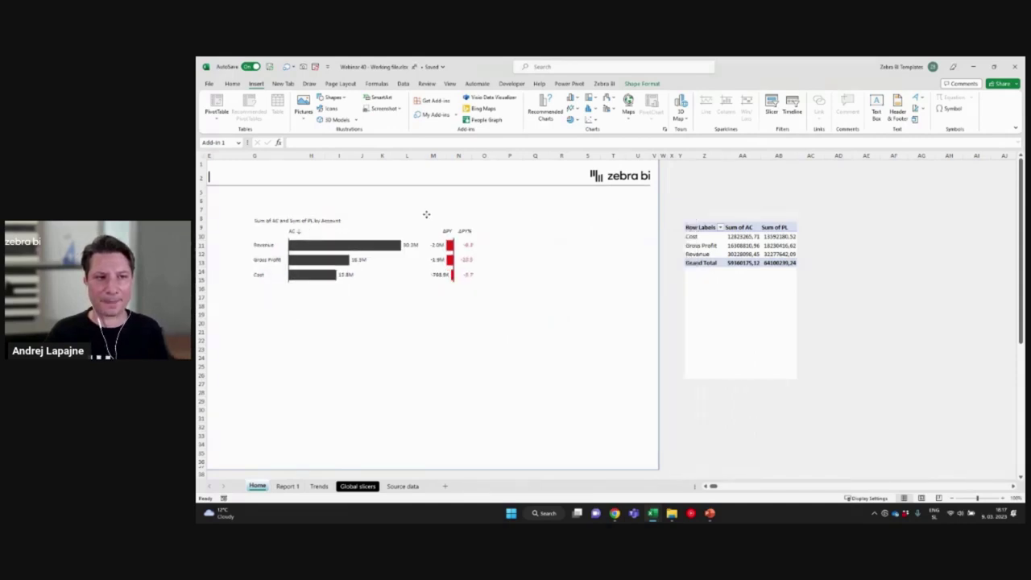
- Show ΔPY% as pins, check the pivot's AC and PL values, and clear the table's sort
{"action": "left_click", "coordinate": [262, 233]}
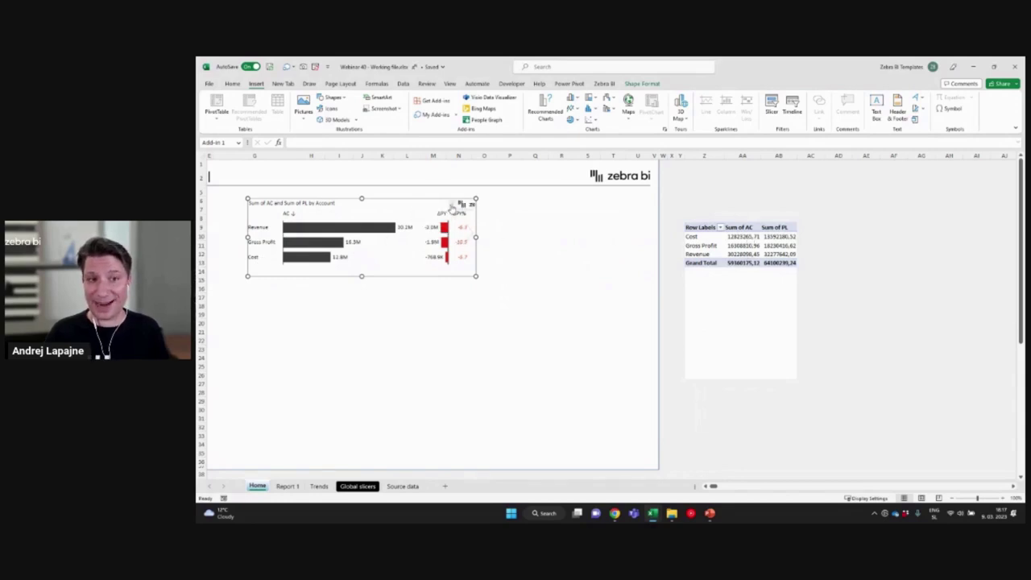
{"action": "left_click", "coordinate": [457, 218]}
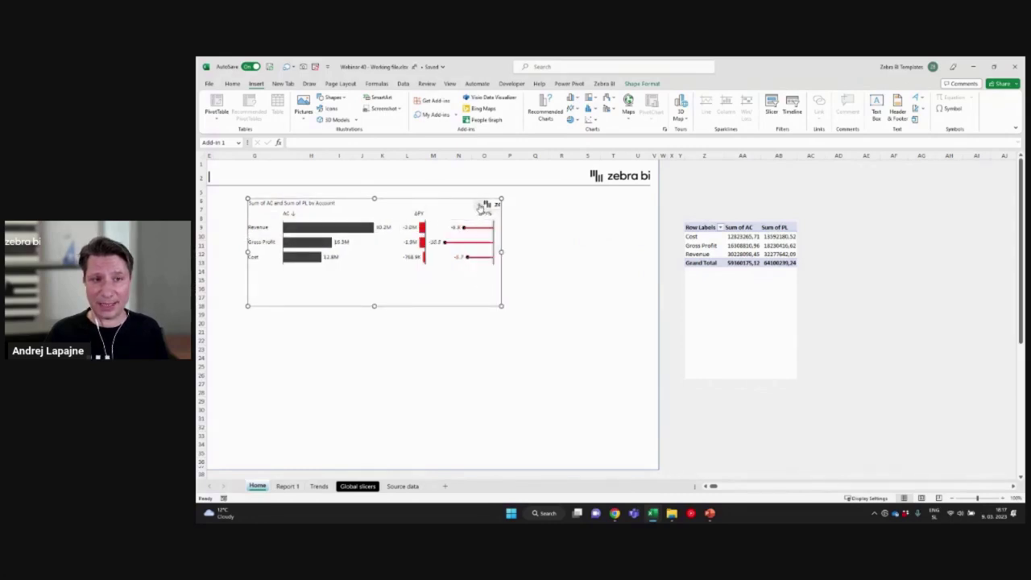
{"action": "left_click_drag", "start_coordinate": [738, 228], "coordinate": [738, 254]}
{"action": "left_click", "coordinate": [772, 228]}
{"action": "left_click", "coordinate": [775, 237]}
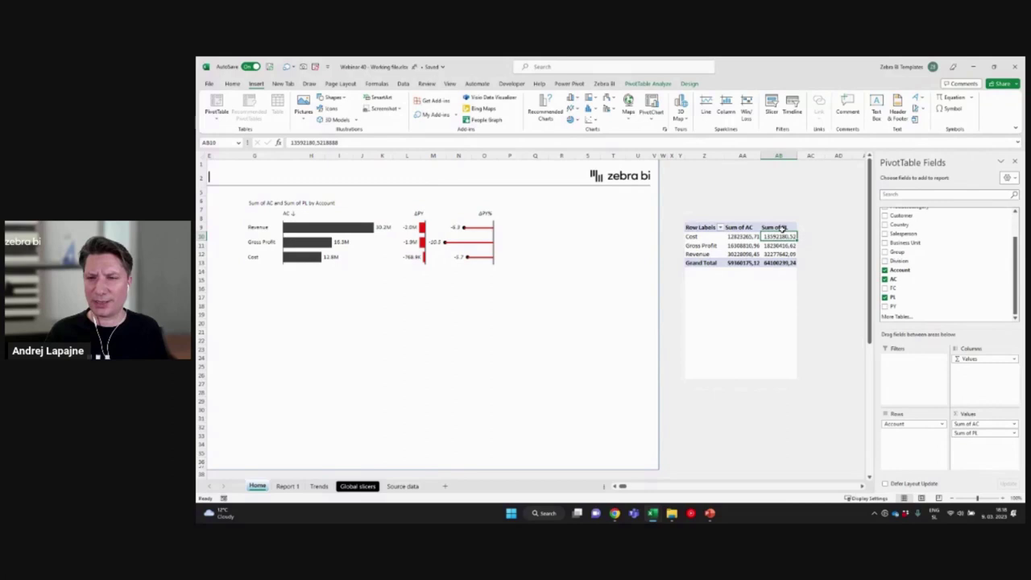
{"action": "left_click", "coordinate": [778, 228]}
{"action": "left_click", "coordinate": [453, 208]}
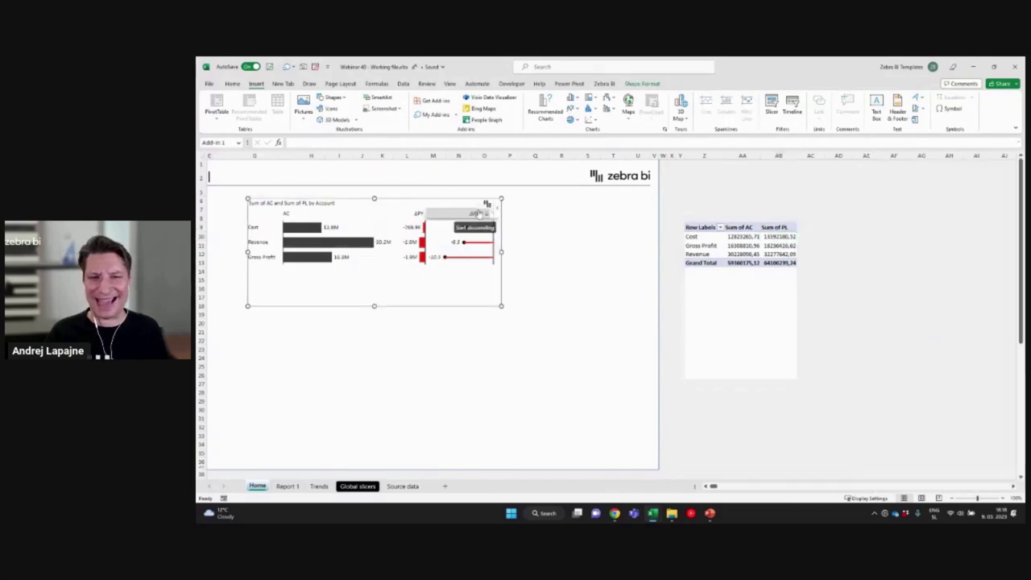
{"action": "mouse_move", "coordinate": [480, 208]}
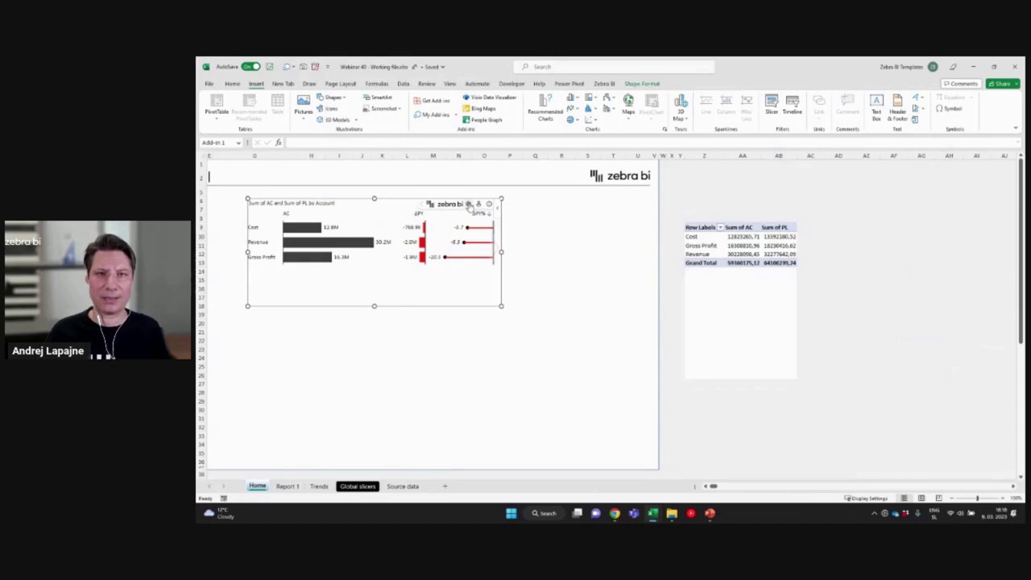
- In the Zebra BI visual settings, move Sum of PL from Previous Year into Plan
{"action": "left_click", "coordinate": [469, 204]}
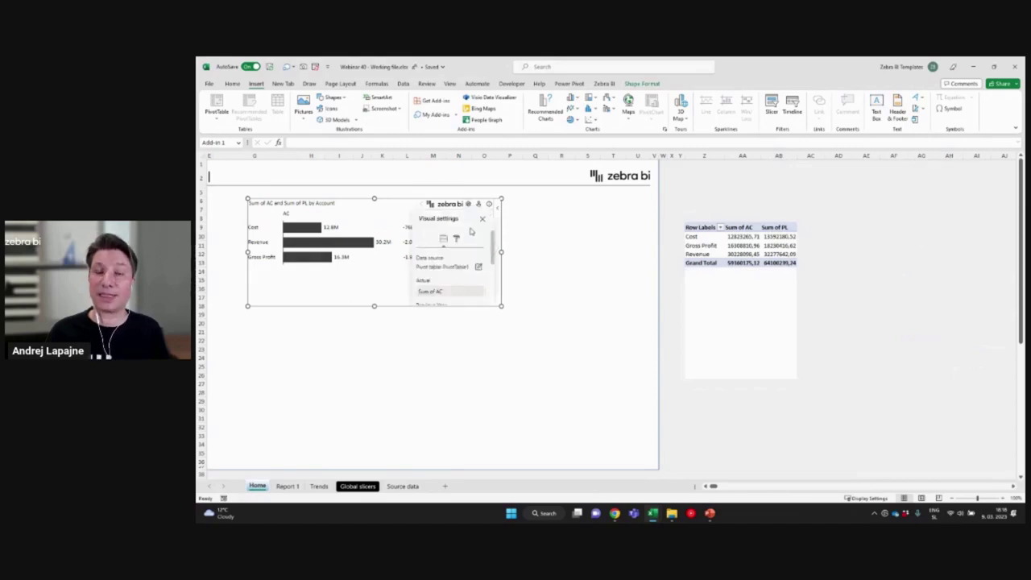
{"action": "scroll", "coordinate": [472, 264], "scroll_direction": "down", "scroll_amount": 1}
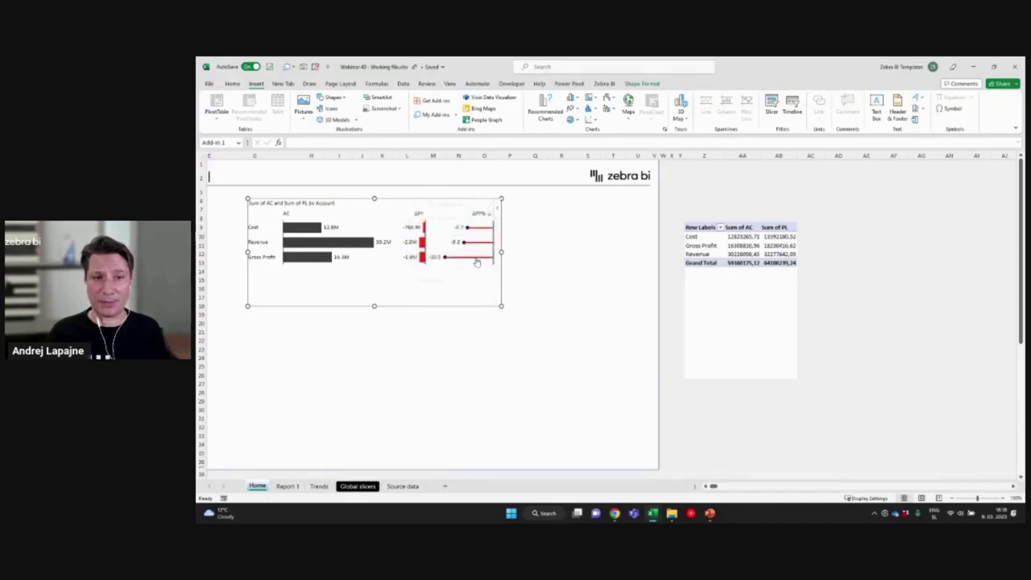
{"action": "scroll", "coordinate": [451, 274], "scroll_direction": "down", "scroll_amount": 1}
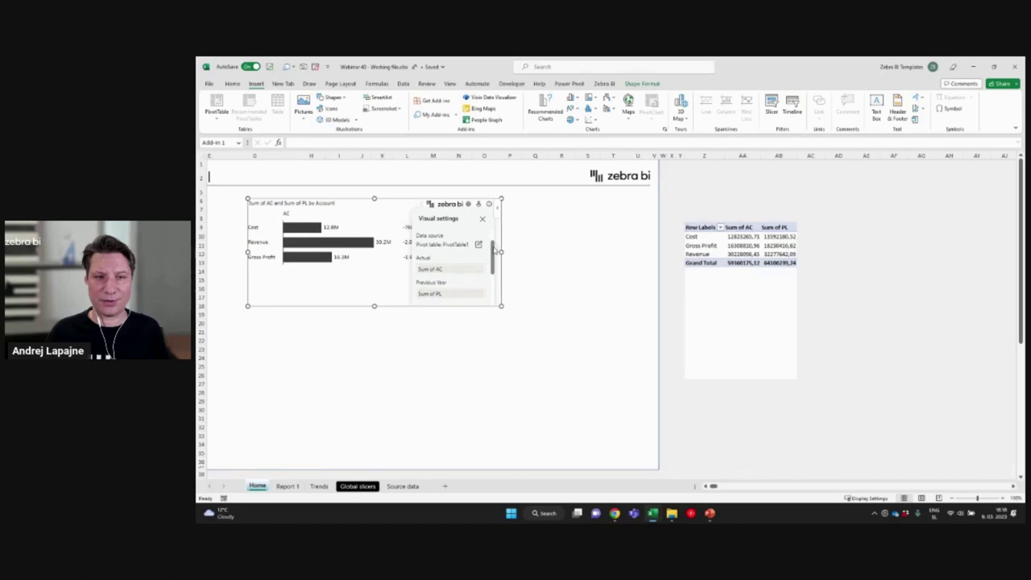
{"action": "scroll", "coordinate": [494, 250], "scroll_direction": "down", "scroll_amount": 2}
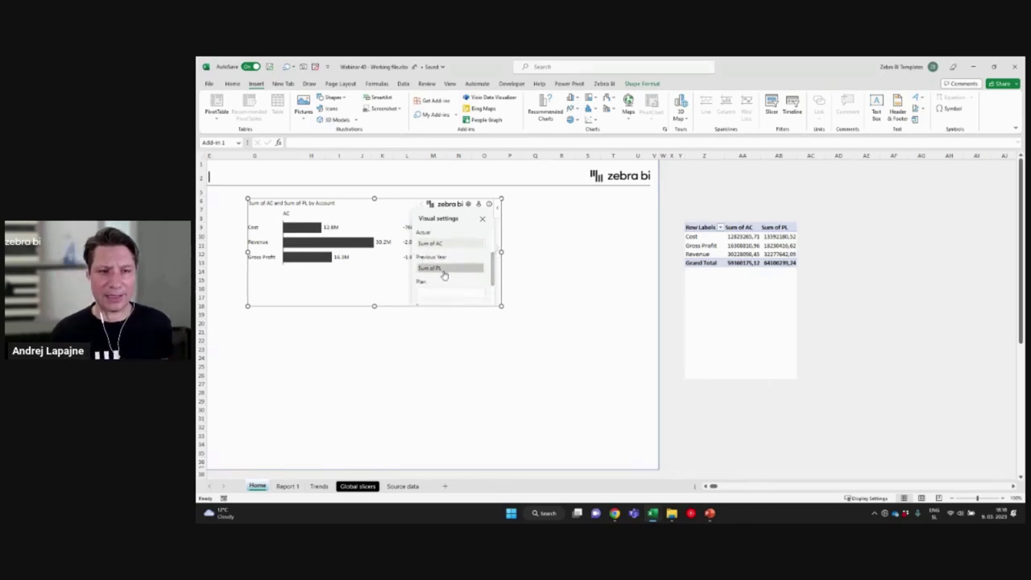
{"action": "left_click_drag", "start_coordinate": [443, 276], "coordinate": [459, 297]}
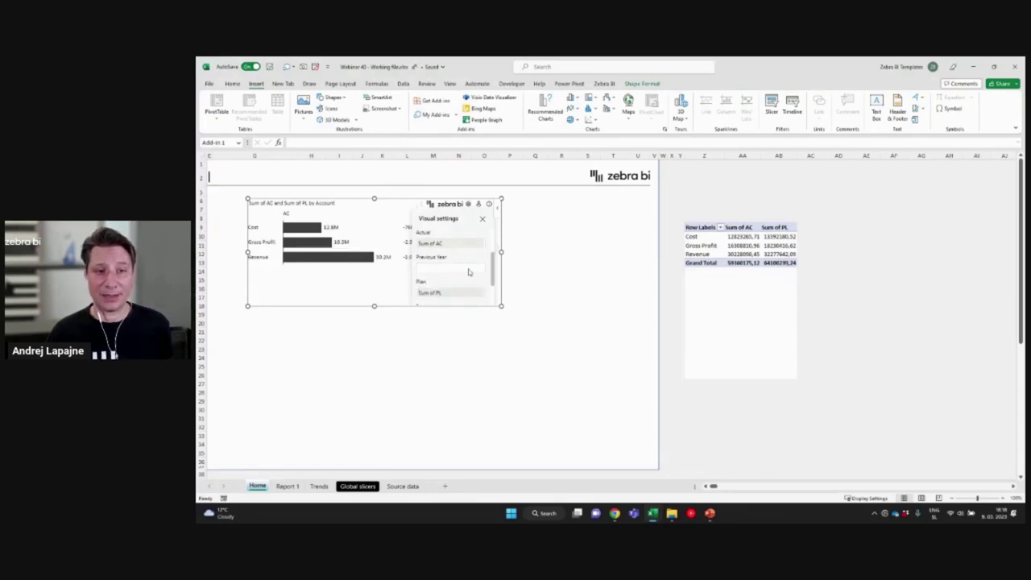
{"action": "left_click", "coordinate": [483, 218]}
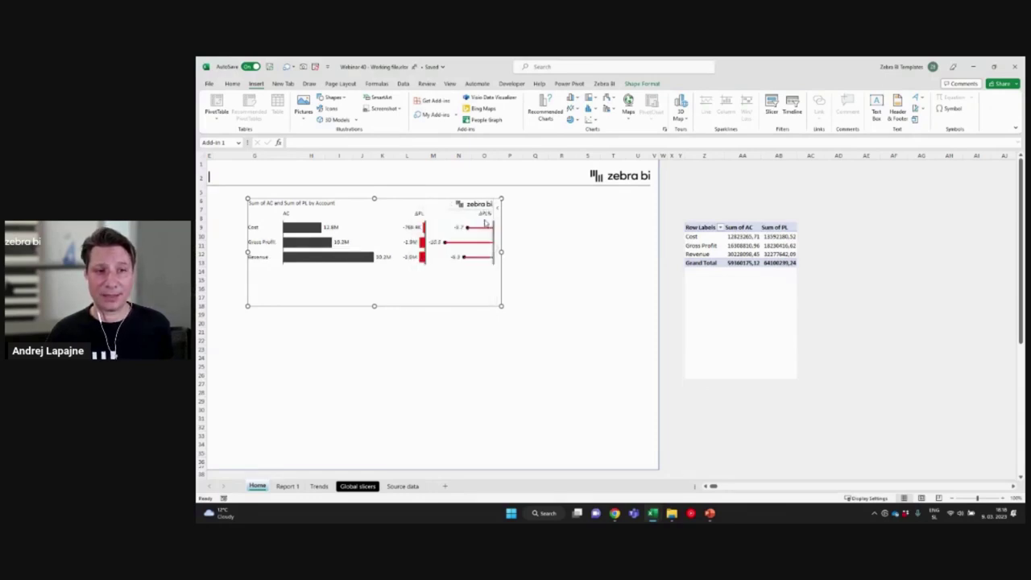
{"action": "left_click", "coordinate": [361, 219]}
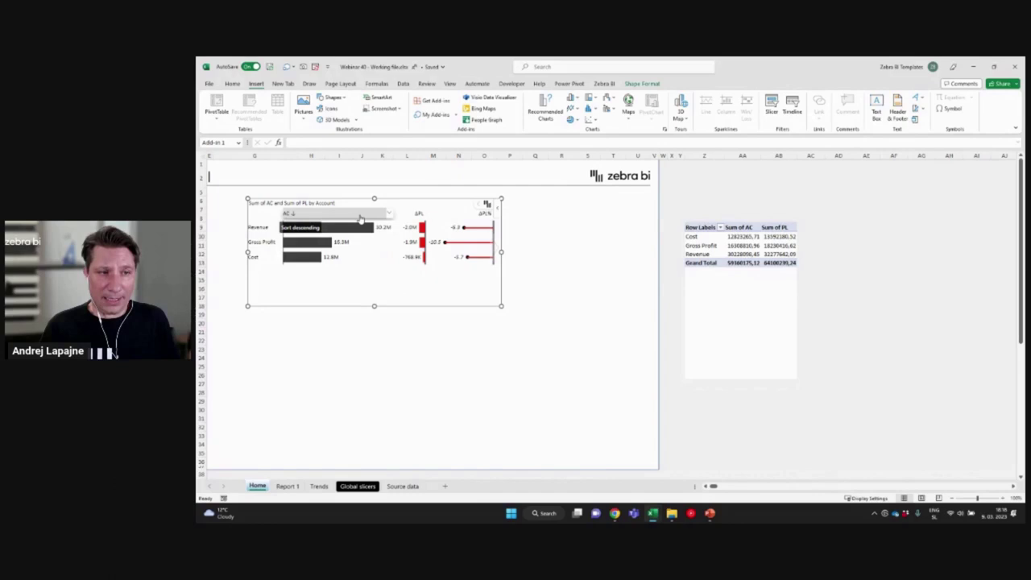
{"action": "left_click", "coordinate": [361, 219]}
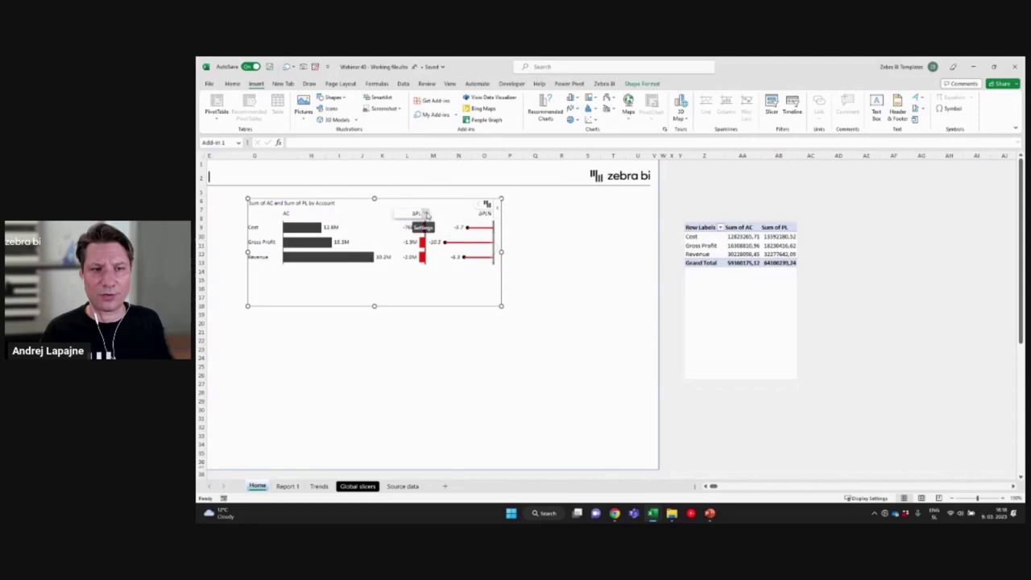
- Bring up the ΔPL column header settings to retitle it ΔPlan
{"action": "left_click", "coordinate": [427, 214]}
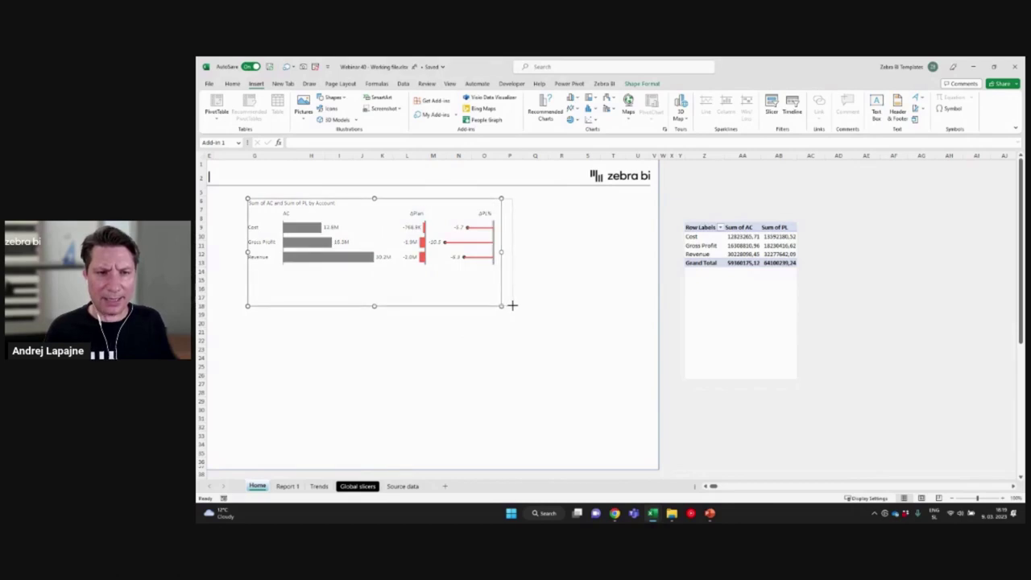
- Widen the table to show a PL column and move it up-left below the Sales dashboard title
{"action": "left_click_drag", "start_coordinate": [501, 305], "coordinate": [512, 305]}
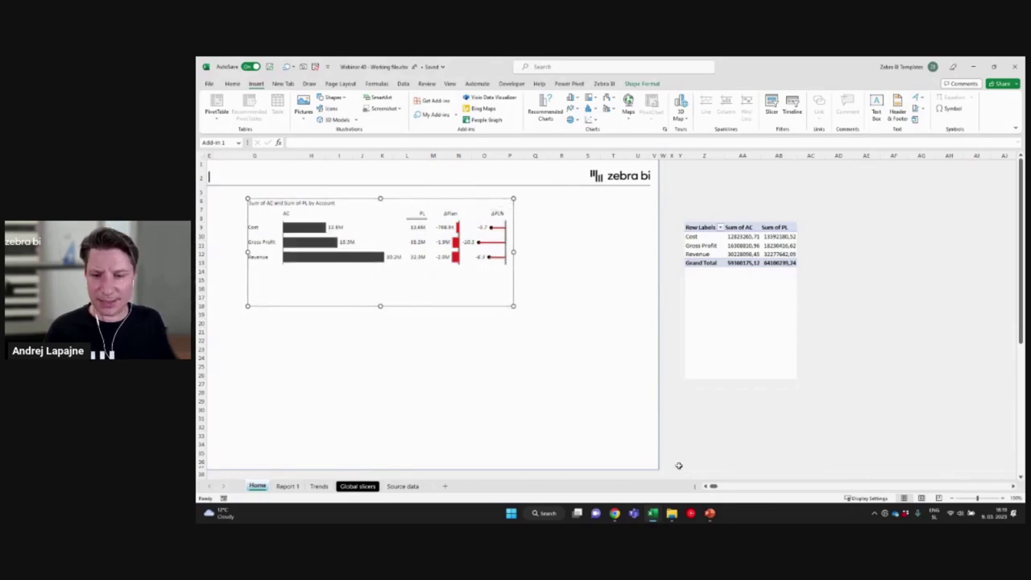
{"action": "left_click", "coordinate": [702, 484]}
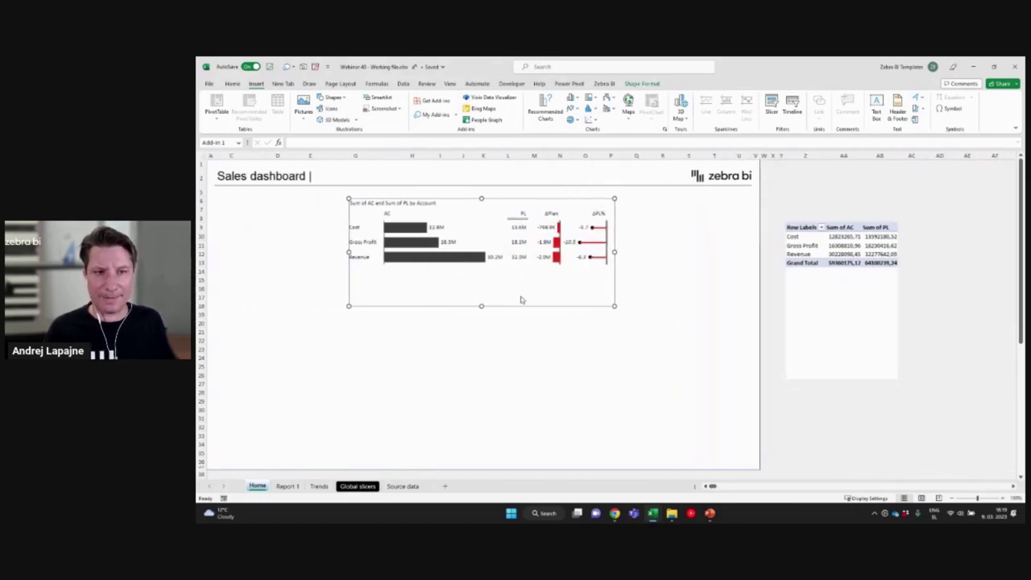
{"action": "left_click_drag", "start_coordinate": [506, 203], "coordinate": [469, 234]}
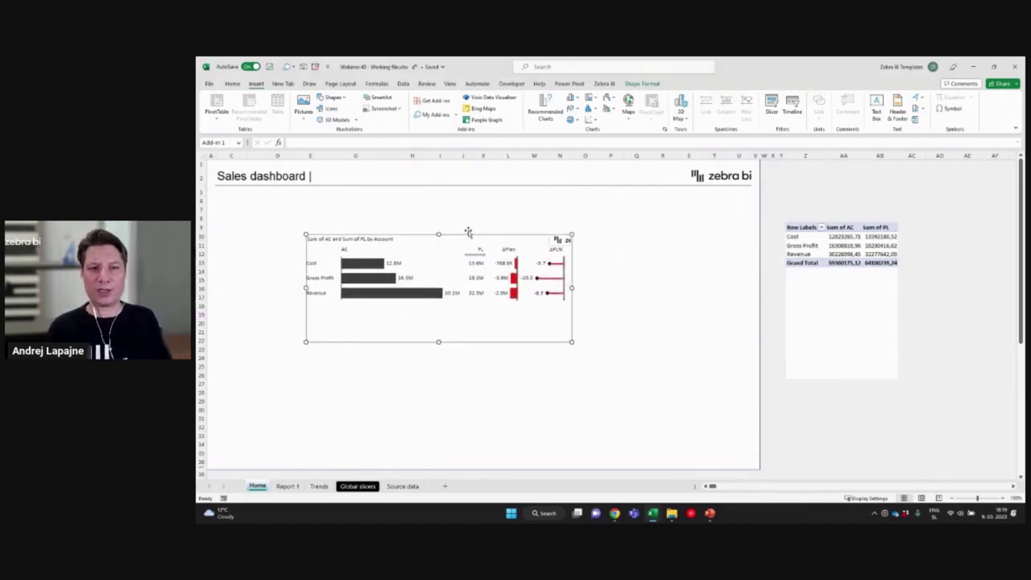
{"action": "left_click", "coordinate": [472, 234]}
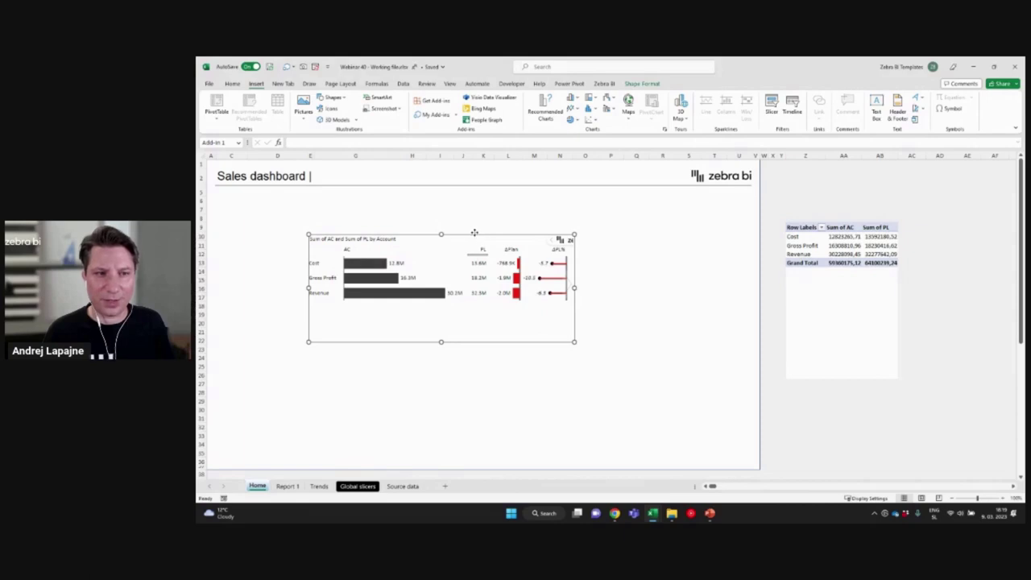
{"action": "left_click_drag", "start_coordinate": [470, 233], "coordinate": [390, 220]}
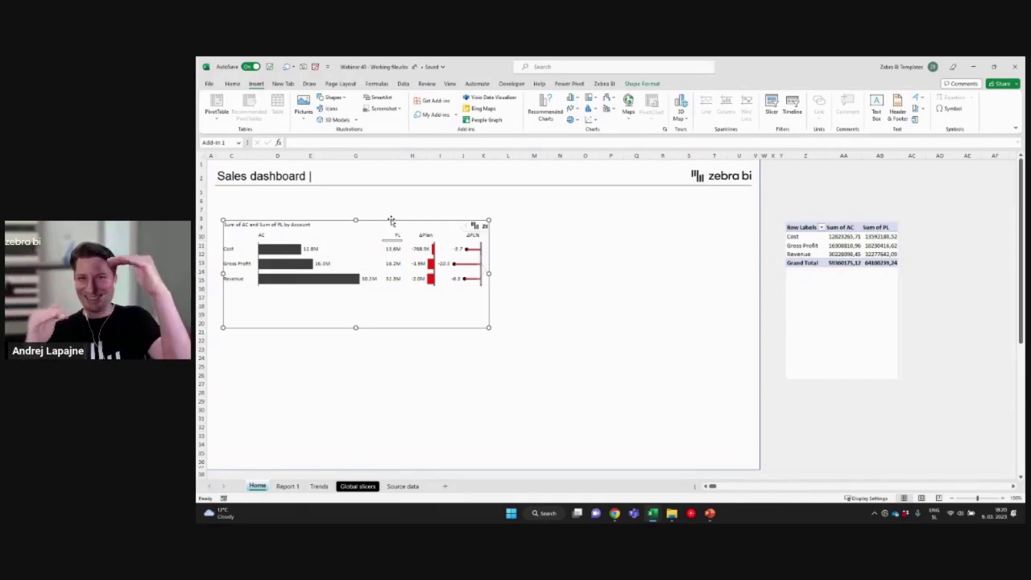
{"action": "left_click_drag", "start_coordinate": [545, 213], "coordinate": [637, 289]}
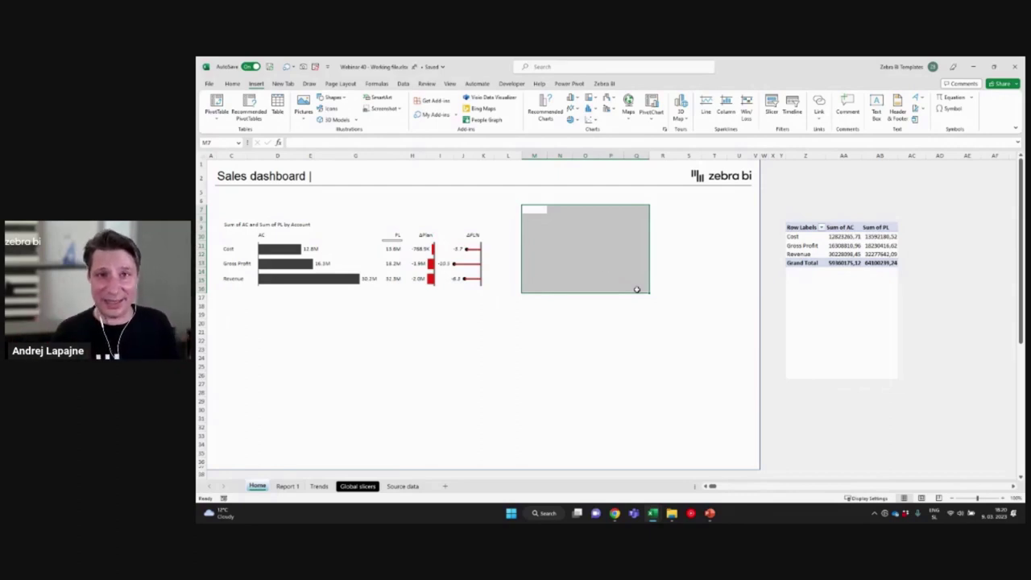
- Sort rows by PL then ascending by AC, and nudge the table up to align with the grid
{"action": "left_click", "coordinate": [392, 234]}
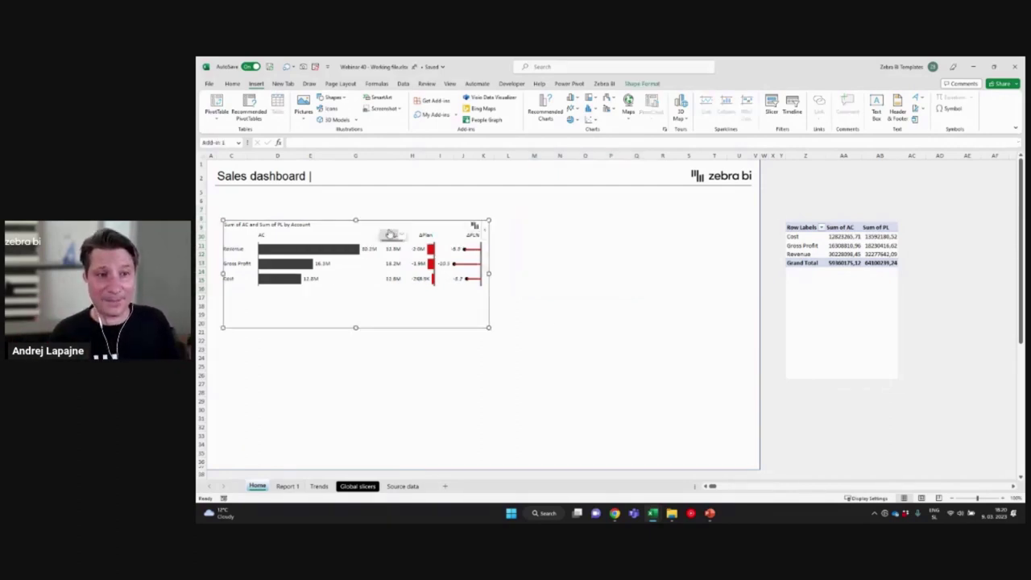
{"action": "left_click", "coordinate": [337, 236]}
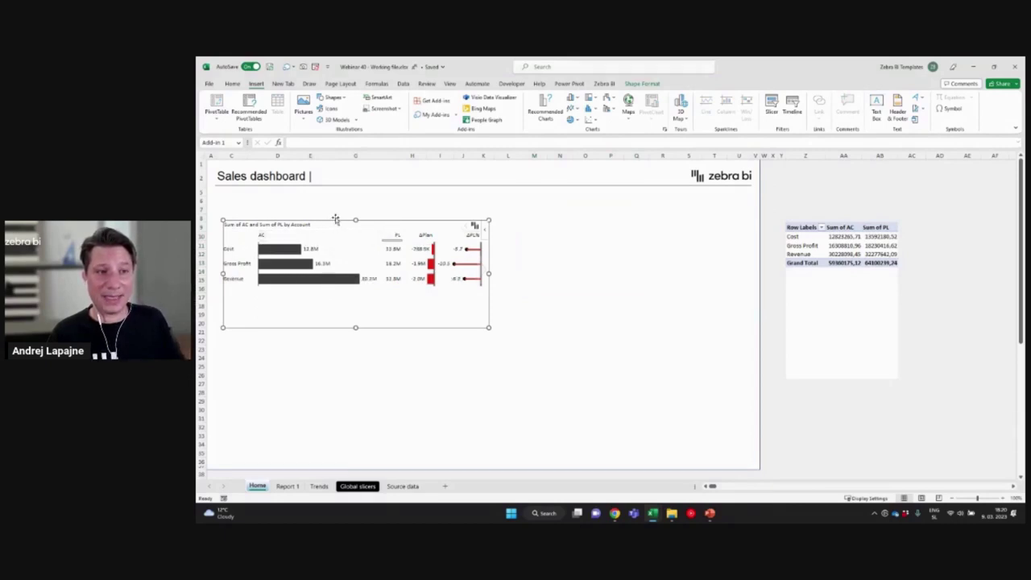
{"action": "mouse_move", "coordinate": [338, 218]}
{"action": "left_mouse_down"}
{"action": "mouse_move", "coordinate": [348, 236]}
{"action": "mouse_move", "coordinate": [431, 263]}
{"action": "mouse_move", "coordinate": [414, 240]}
{"action": "mouse_move", "coordinate": [449, 259]}
{"action": "mouse_move", "coordinate": [444, 277]}
{"action": "mouse_move", "coordinate": [421, 237]}
{"action": "mouse_move", "coordinate": [332, 197]}
{"action": "mouse_move", "coordinate": [398, 218]}
{"action": "mouse_move", "coordinate": [330, 210]}
{"action": "mouse_move", "coordinate": [338, 196]}
{"action": "mouse_move", "coordinate": [336, 212]}
{"action": "left_mouse_up"}
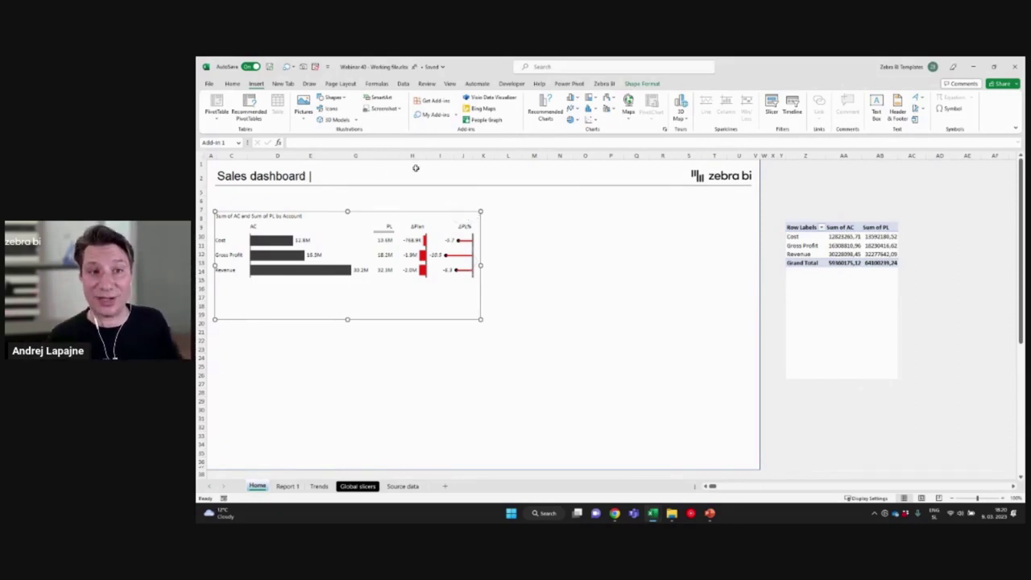
- Drag the table's right edge inward so PL is hidden, leaving AC, ΔPlan and ΔPL%
{"action": "left_click", "coordinate": [465, 154]}
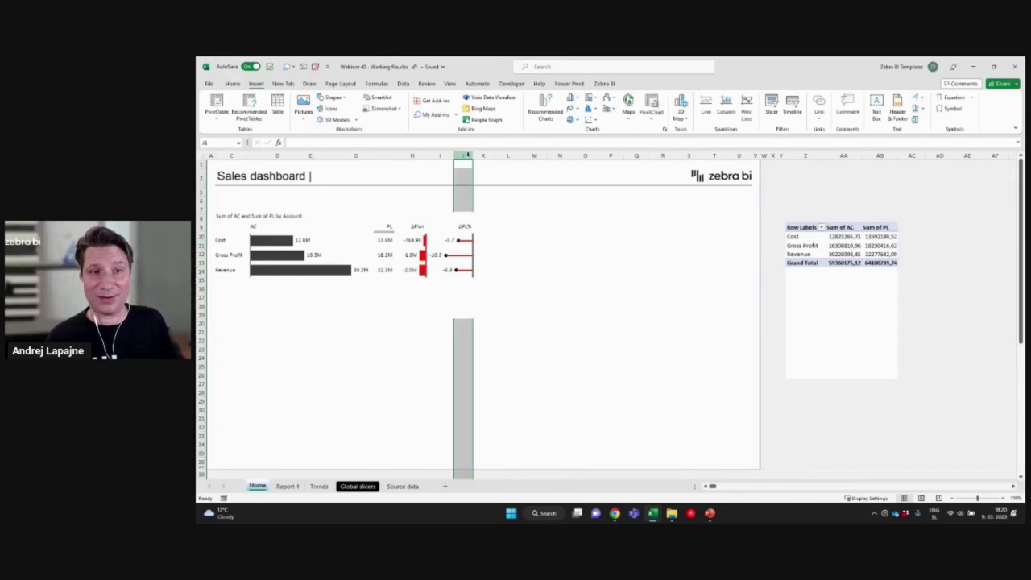
{"action": "left_click", "coordinate": [436, 214]}
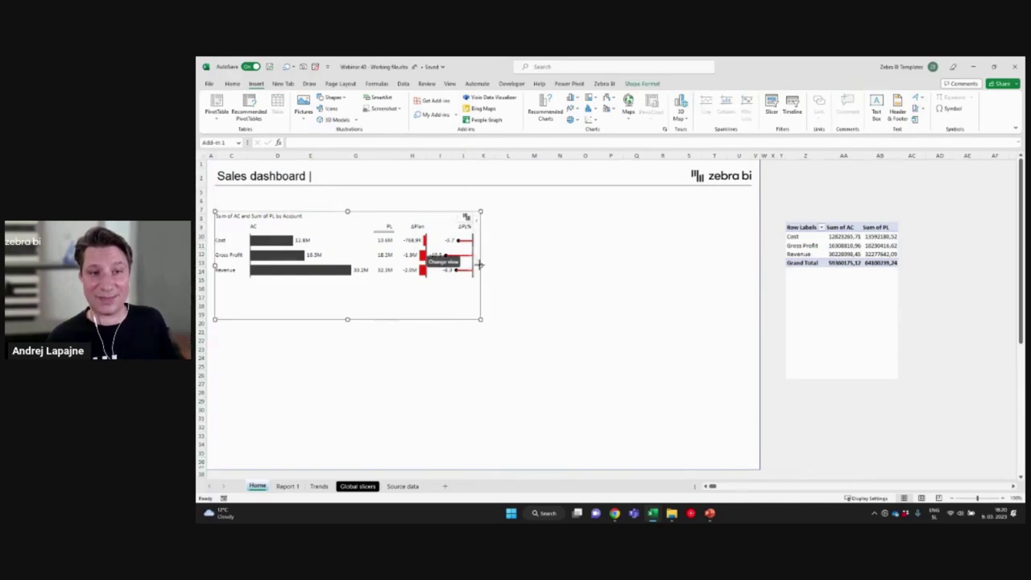
{"action": "mouse_move", "coordinate": [480, 265]}
{"action": "left_mouse_down"}
{"action": "mouse_move", "coordinate": [503, 254]}
{"action": "mouse_move", "coordinate": [515, 263]}
{"action": "mouse_move", "coordinate": [443, 268]}
{"action": "mouse_move", "coordinate": [502, 267]}
{"action": "mouse_move", "coordinate": [489, 271]}
{"action": "left_mouse_up"}
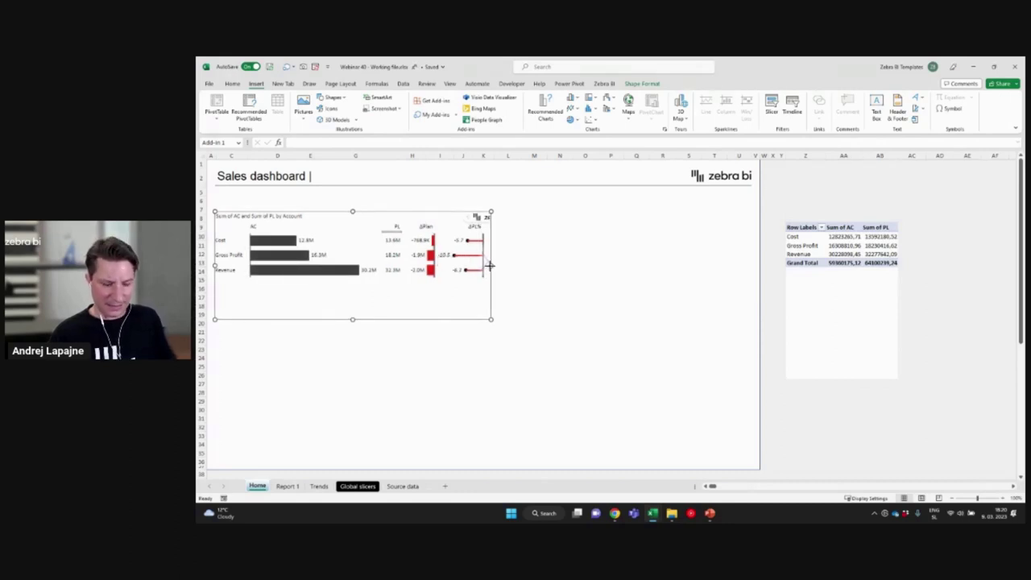
{"action": "left_click_drag", "start_coordinate": [493, 265], "coordinate": [455, 239]}
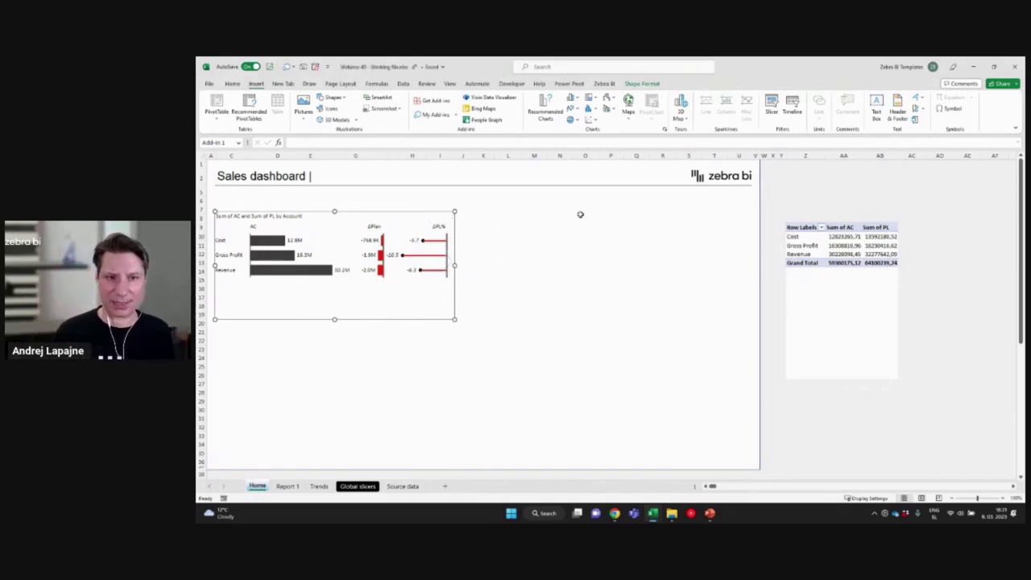
{"action": "left_click_drag", "start_coordinate": [522, 213], "coordinate": [694, 301]}
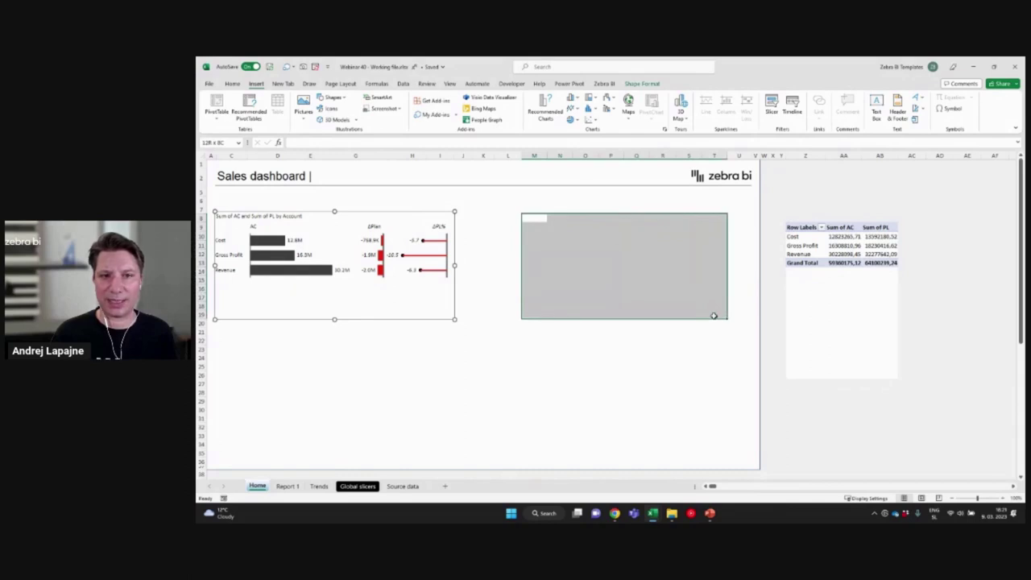
{"action": "left_click", "coordinate": [389, 213]}
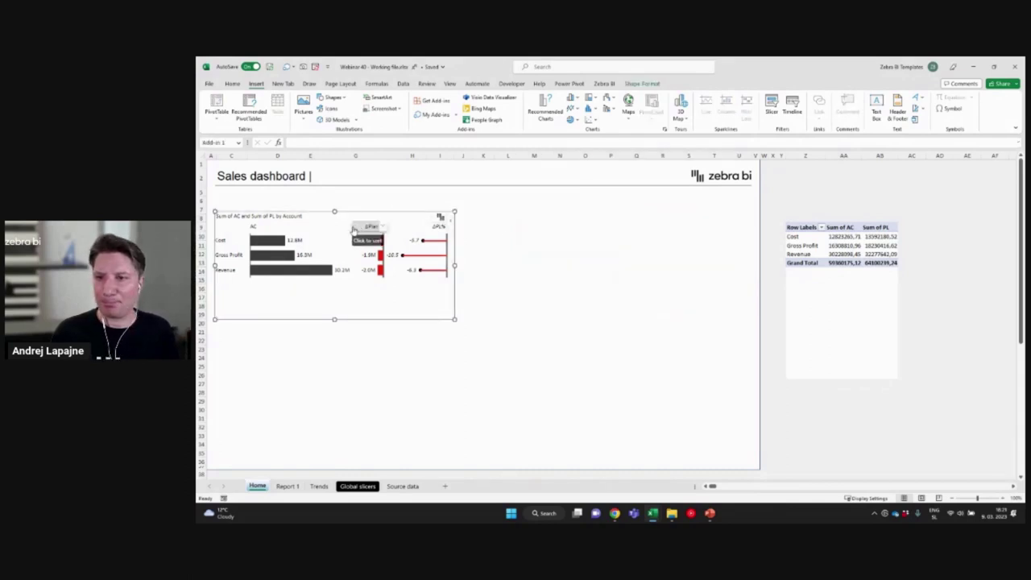
- Select the pivot's Cost, Revenue and Gross Profit row labels to show the PivotTable Fields pane
{"action": "left_click", "coordinate": [814, 239]}
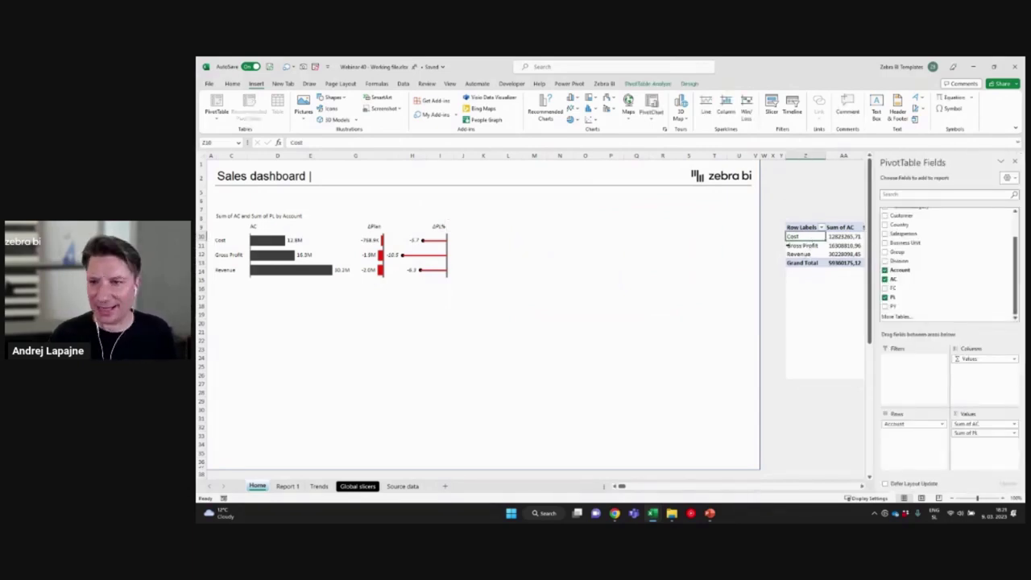
{"action": "left_click", "coordinate": [798, 253]}
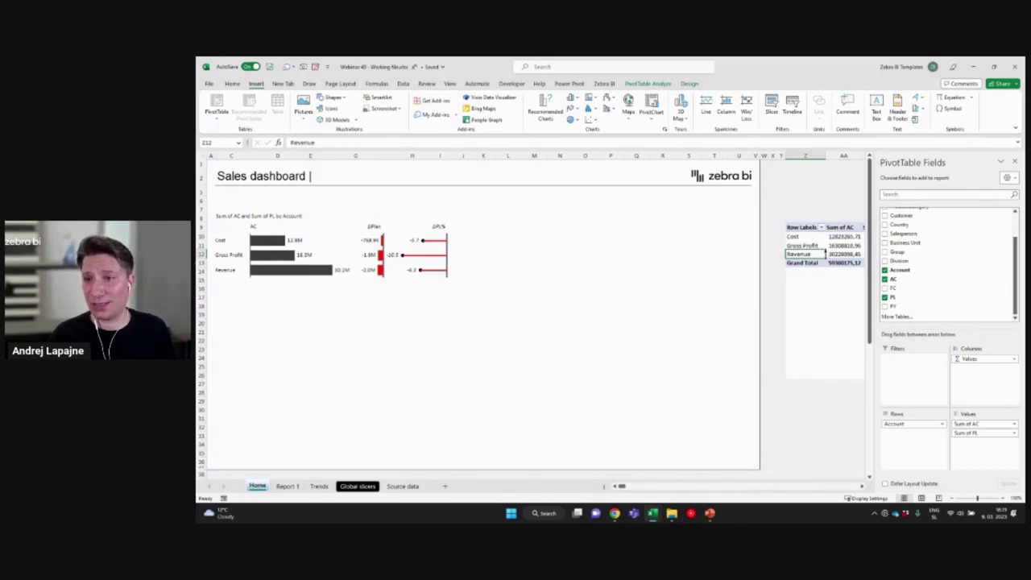
{"action": "left_click", "coordinate": [810, 238]}
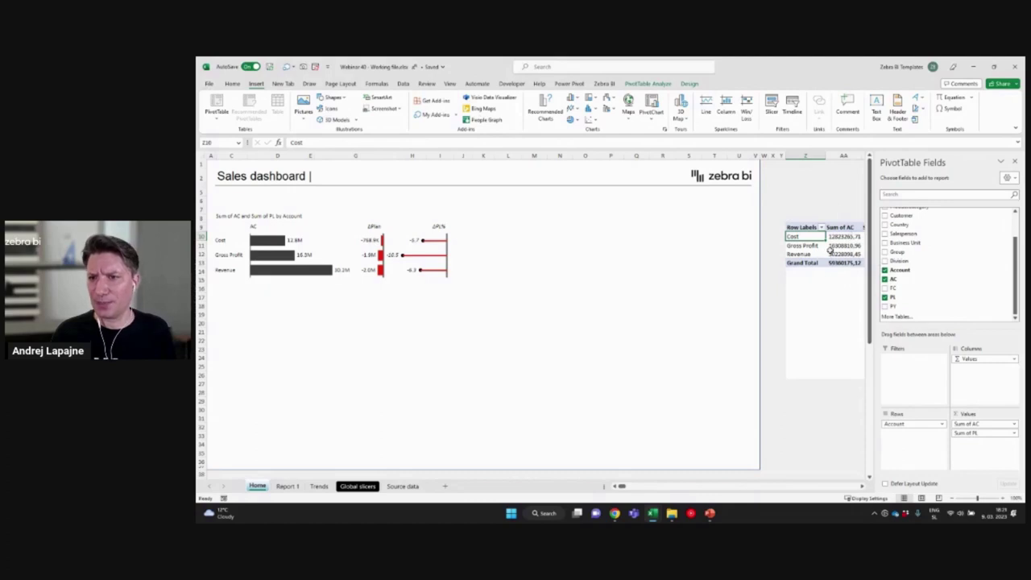
{"action": "left_click", "coordinate": [815, 246]}
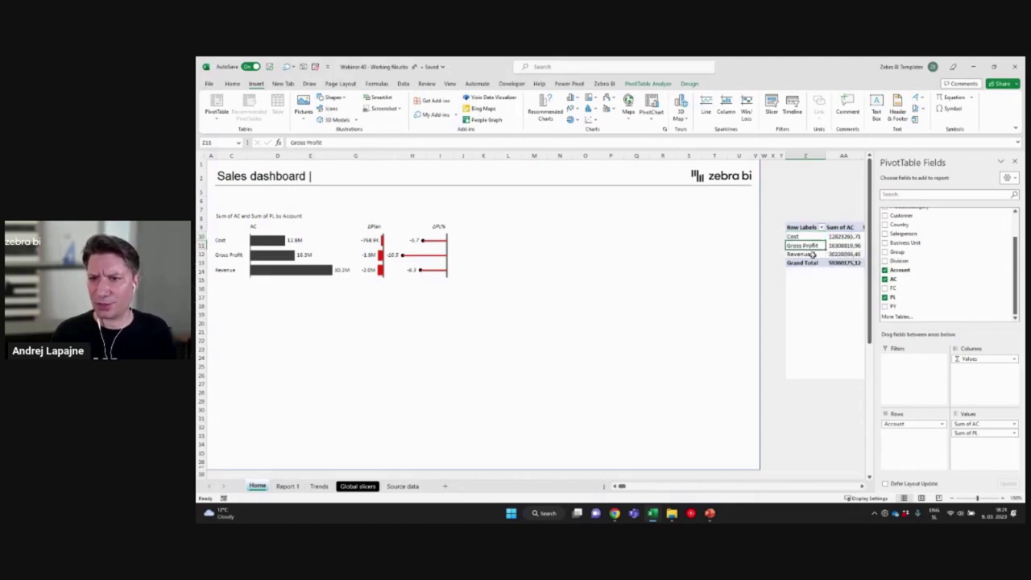
{"action": "left_click", "coordinate": [816, 255]}
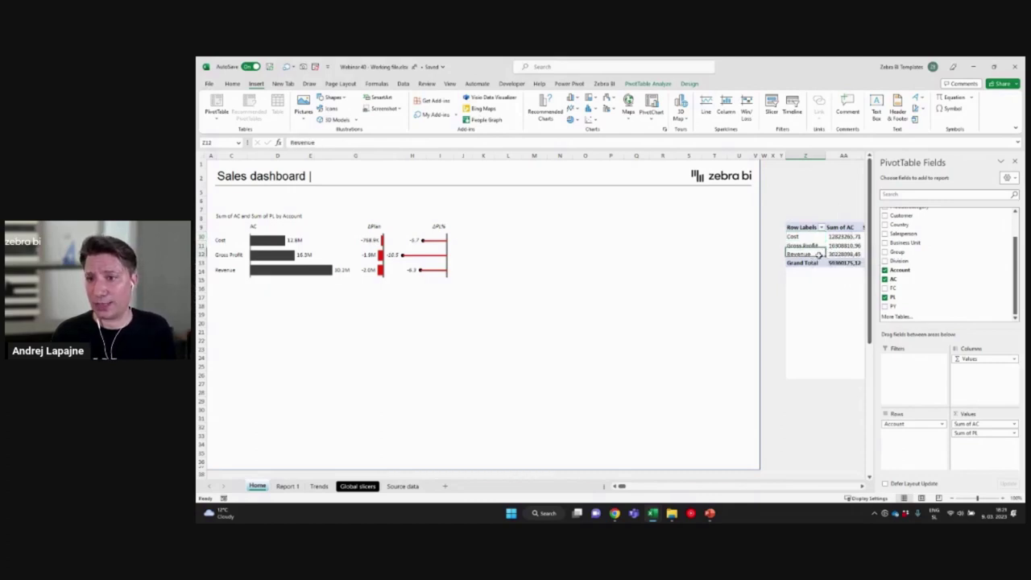
- Drag the Revenue row label above Cost so the rows read Revenue, Cost, Gross Profit
{"action": "left_click_drag", "start_coordinate": [826, 256], "coordinate": [826, 255]}
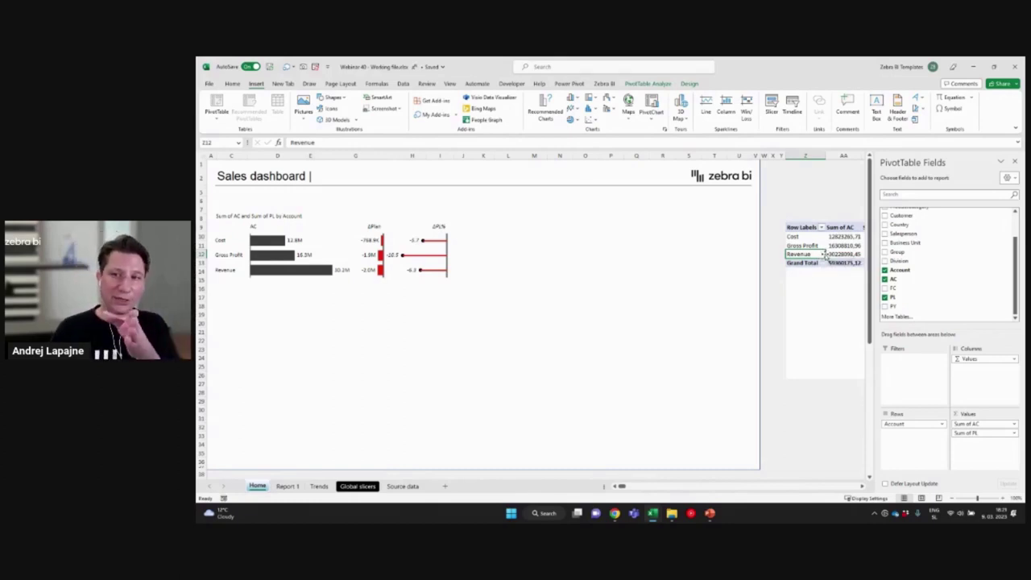
{"action": "left_click_drag", "start_coordinate": [826, 255], "coordinate": [826, 237]}
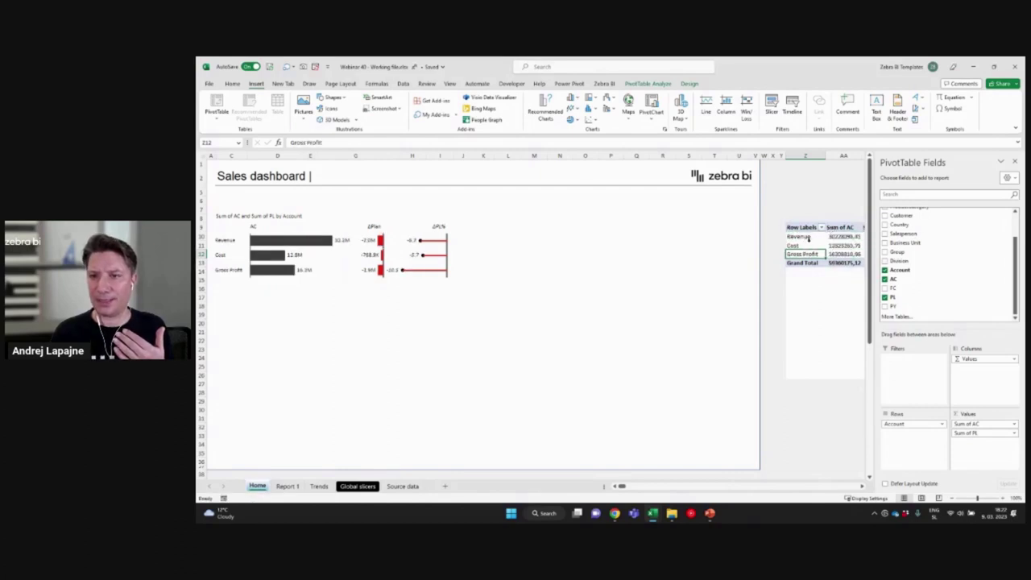
{"action": "left_click", "coordinate": [811, 237]}
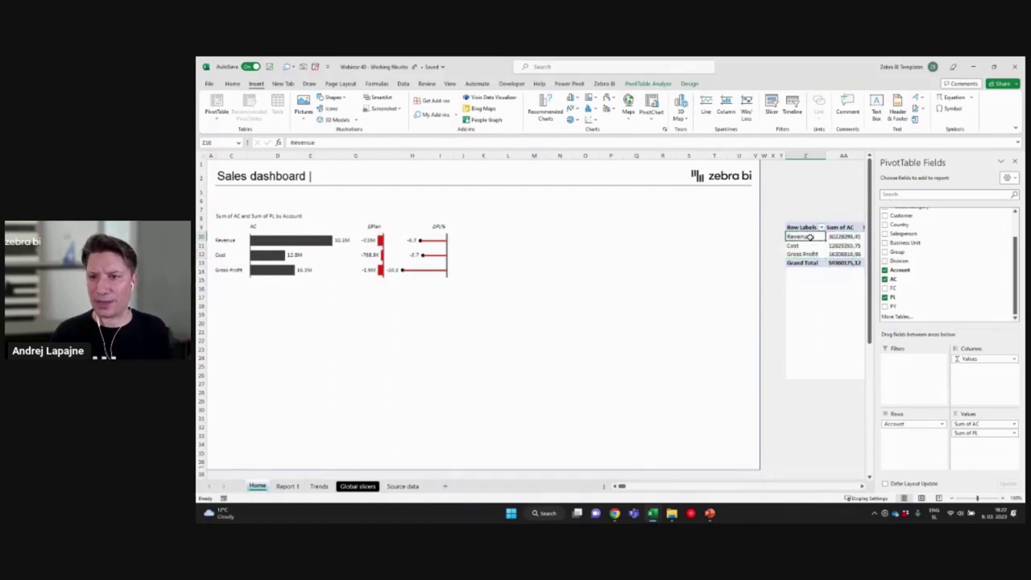